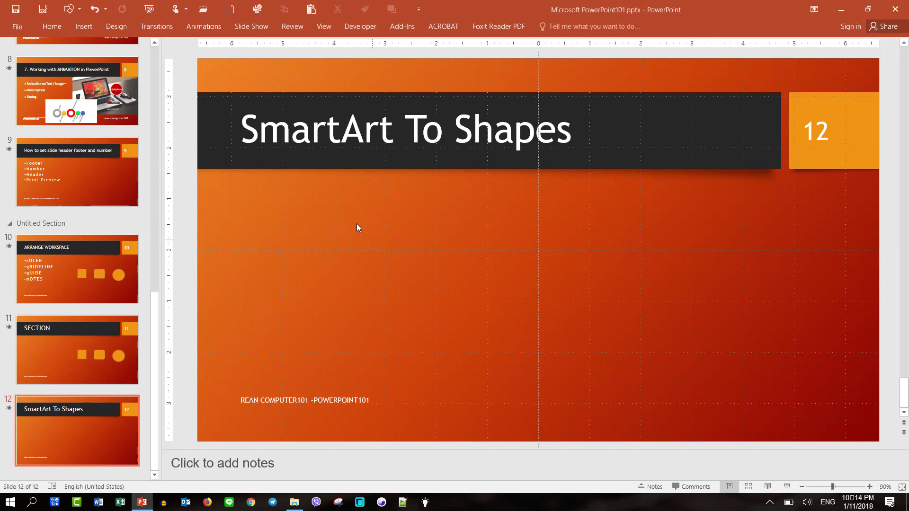
# Step: Insert a three-wedge Basic Pie SmartArt from the Cycle category onto slide 12
pyautogui.click(76, 29)
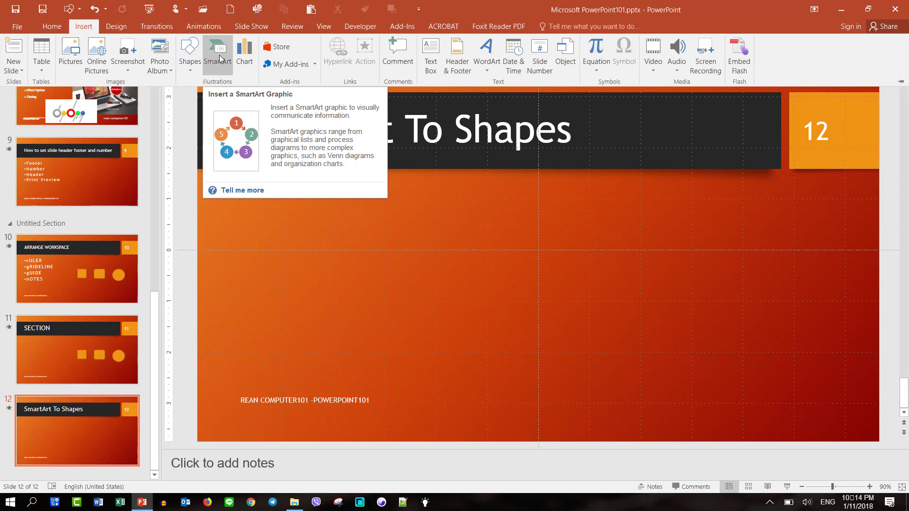
pyautogui.click(219, 56)
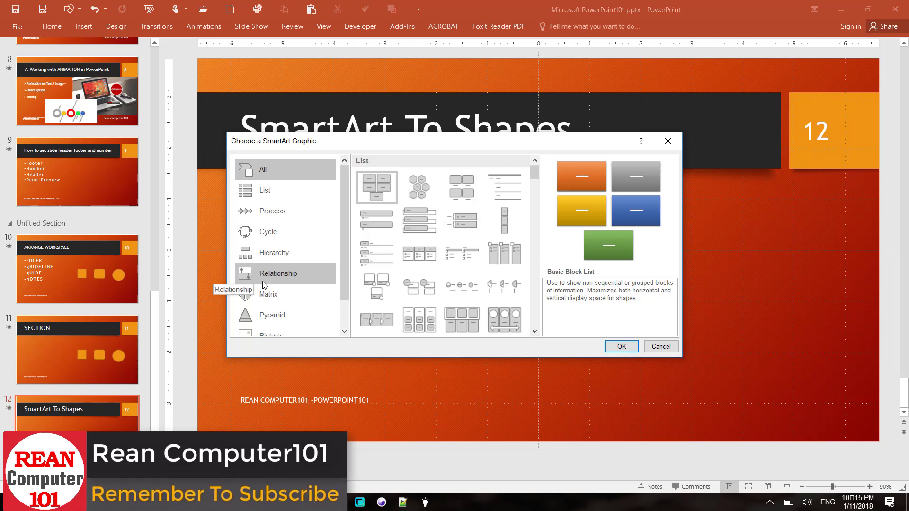
pyautogui.click(275, 212)
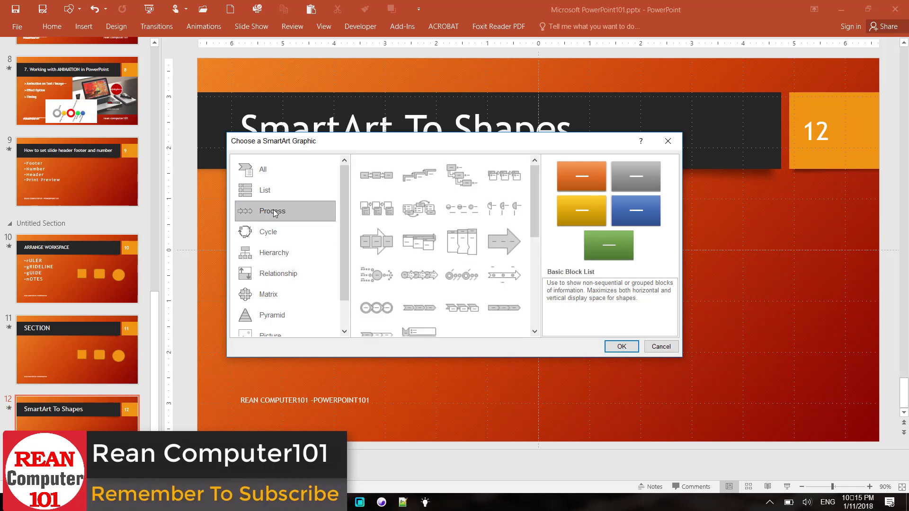
pyautogui.scroll(-1, 303, 233)
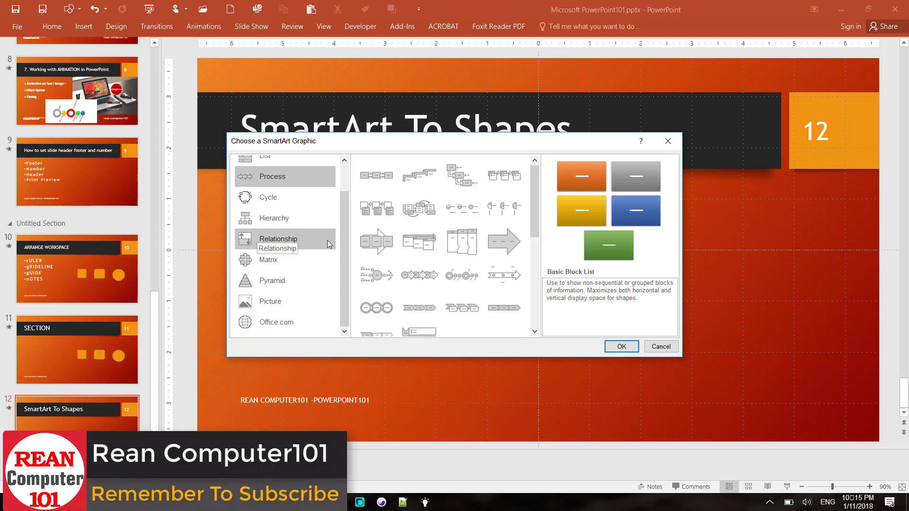
pyautogui.click(431, 306)
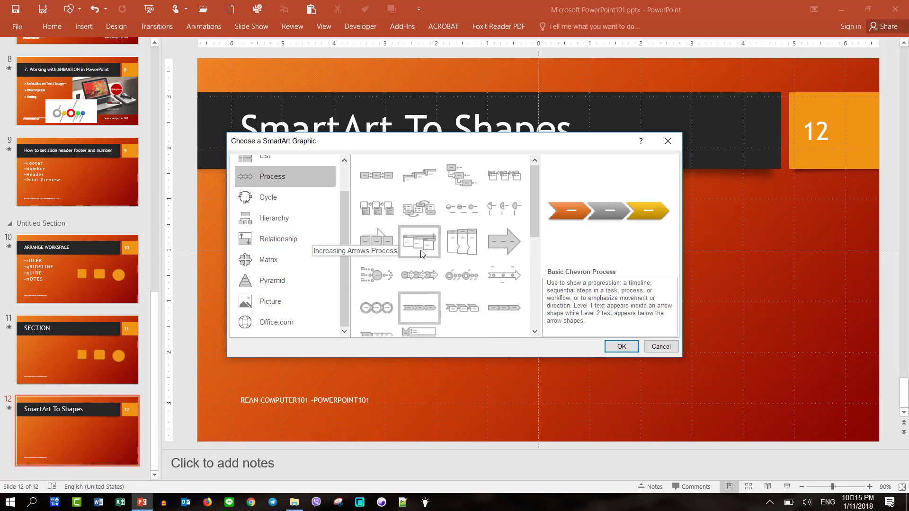
pyautogui.click(293, 198)
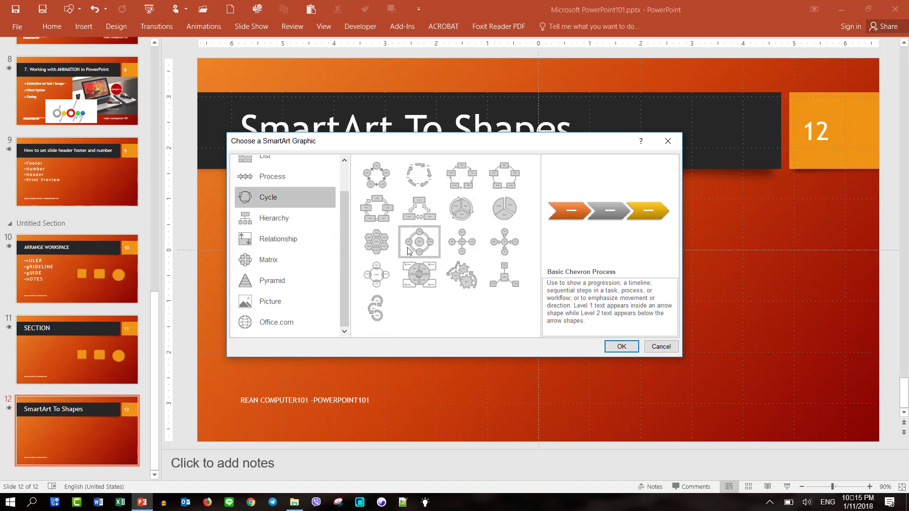
pyautogui.click(377, 244)
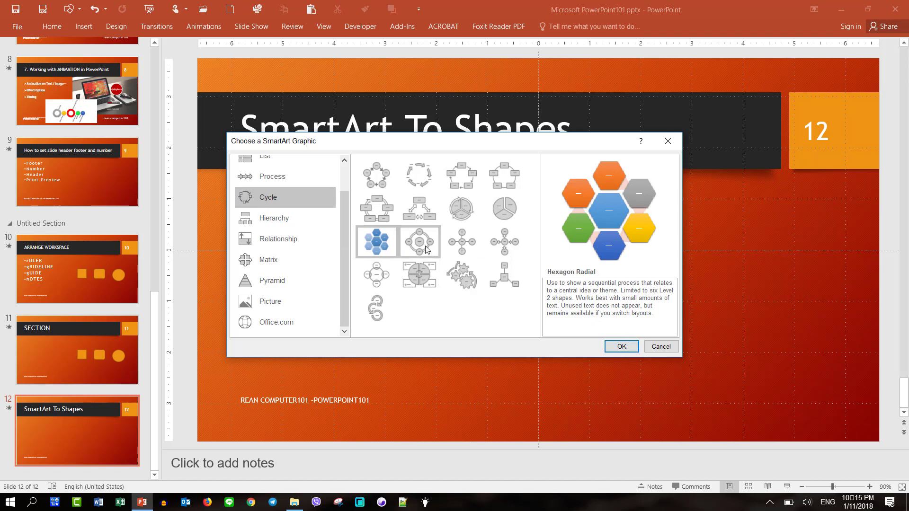
pyautogui.click(499, 213)
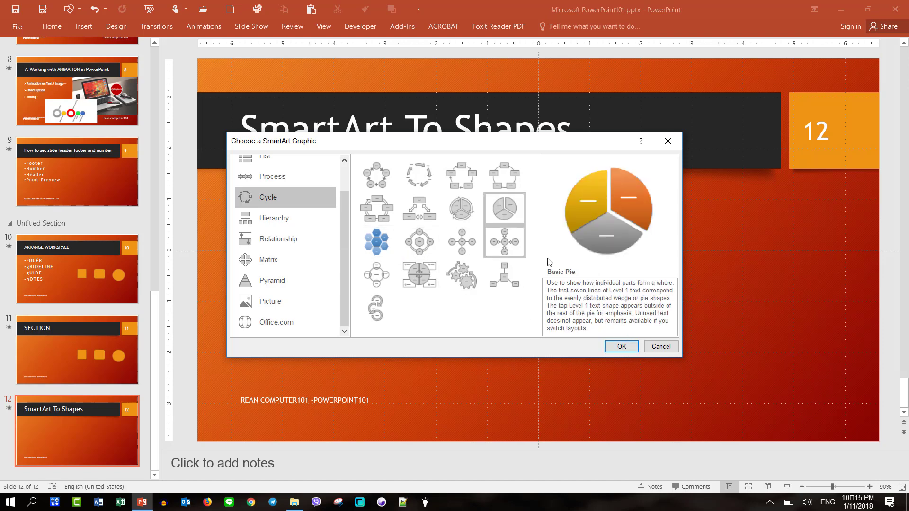
pyautogui.click(620, 346)
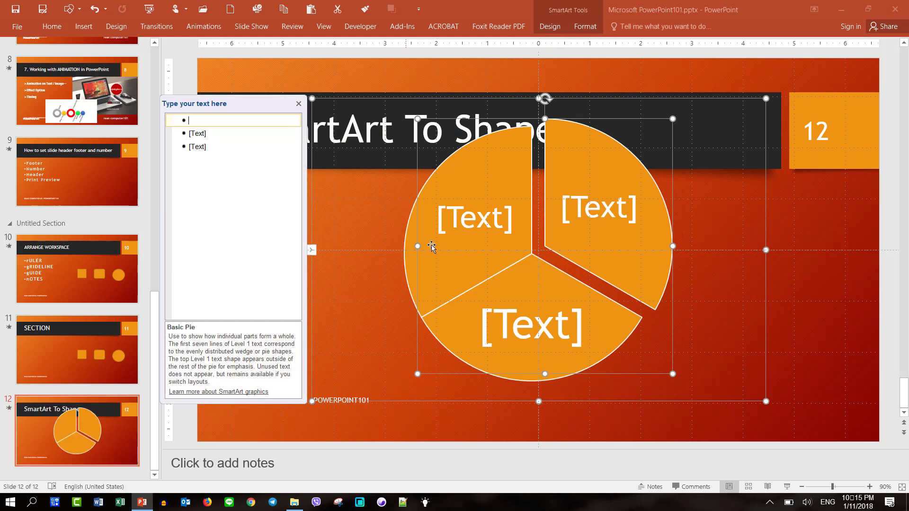
# Step: In the SmartArt text pane, enter the wedge labels Word, Excel and PowerPoint
pyautogui.click(752, 303)
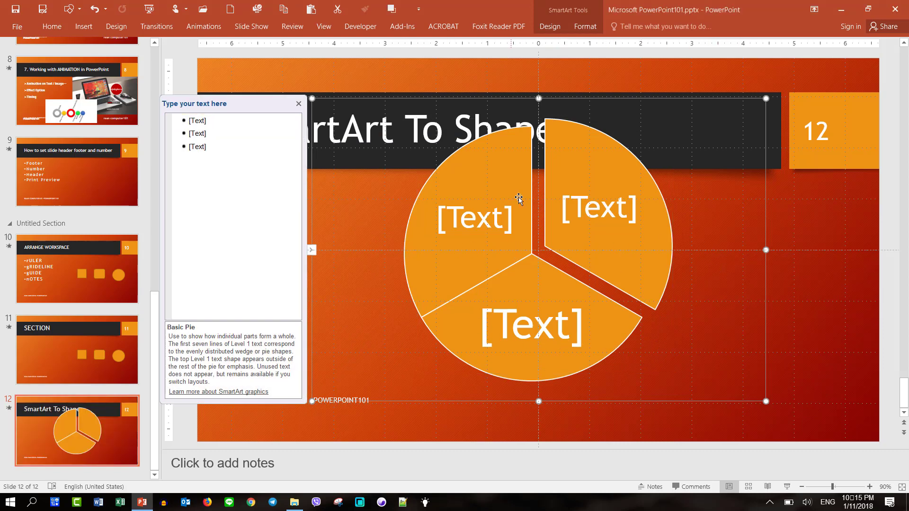
pyautogui.click(232, 119)
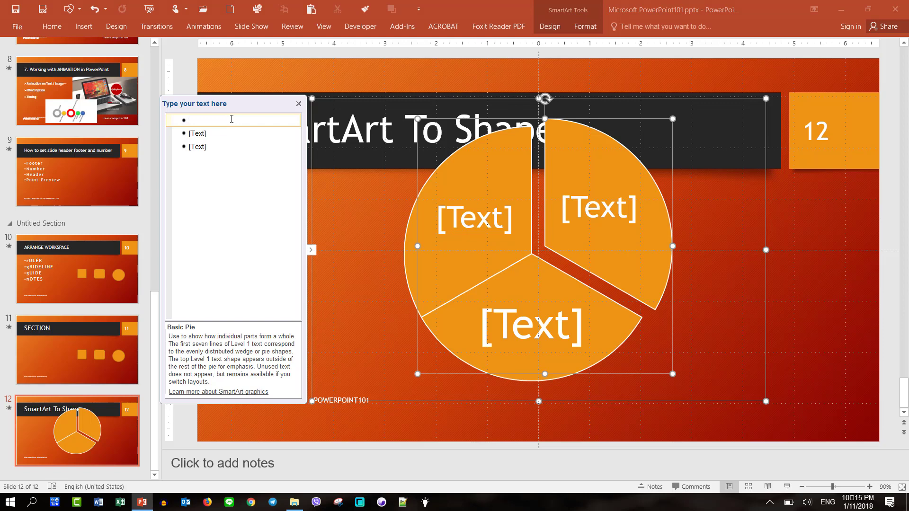
pyautogui.write('Wor')
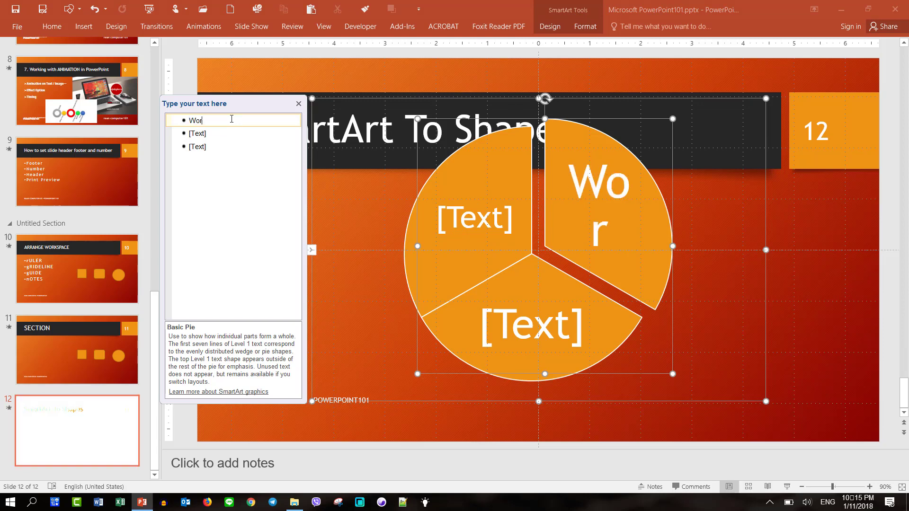
pyautogui.write('d')
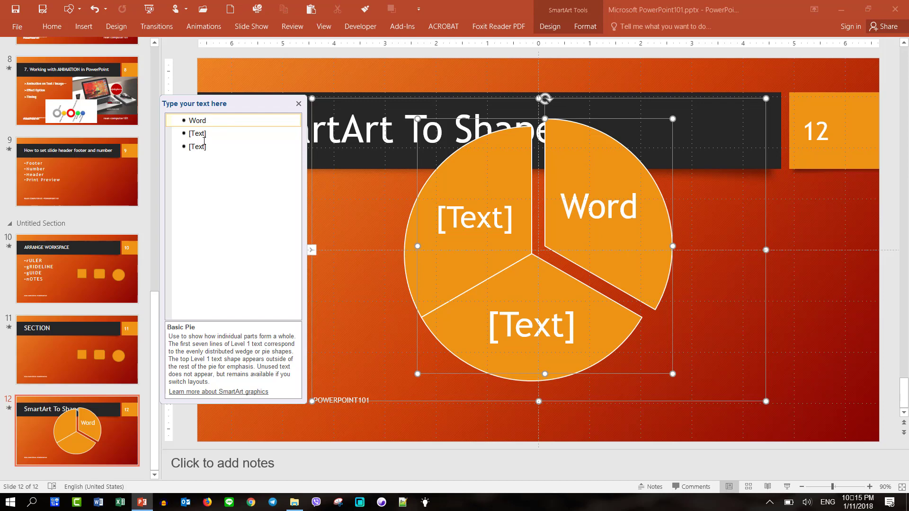
pyautogui.click(206, 138)
pyautogui.write('Ex')
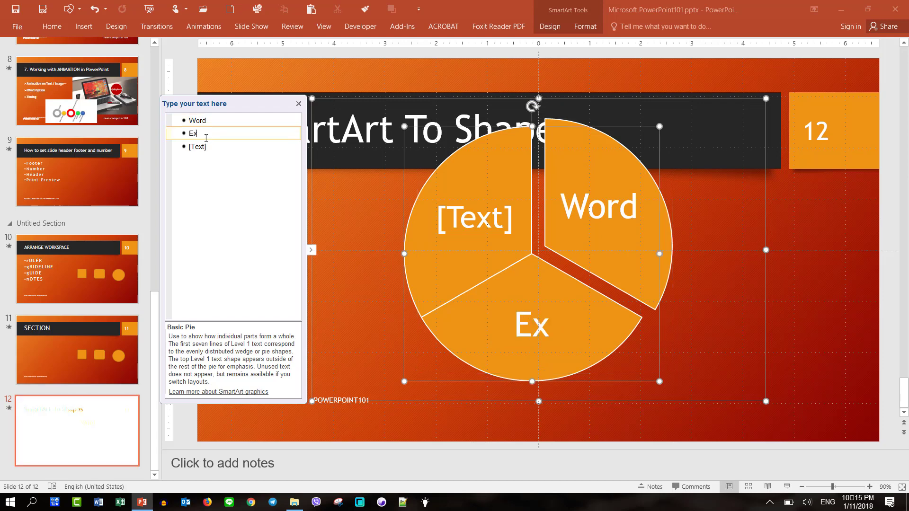
pyautogui.write('cel')
pyautogui.click(215, 145)
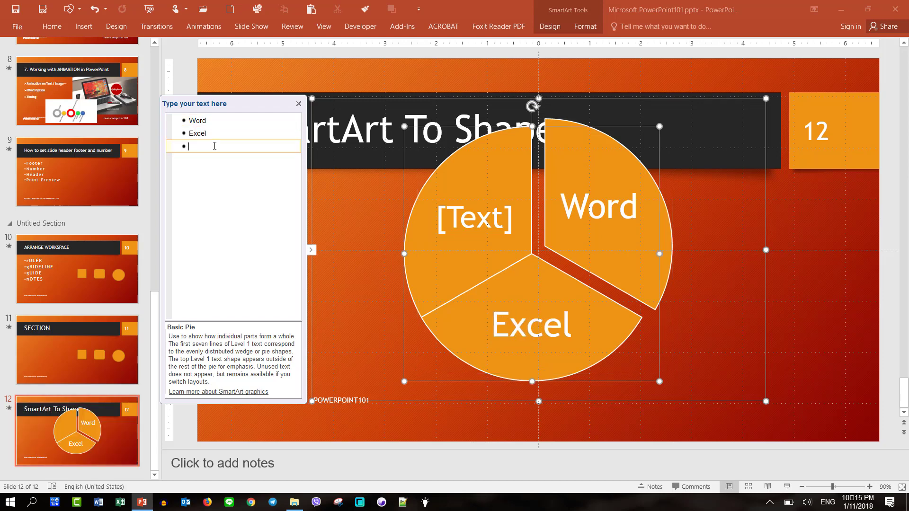
pyautogui.write('Po')
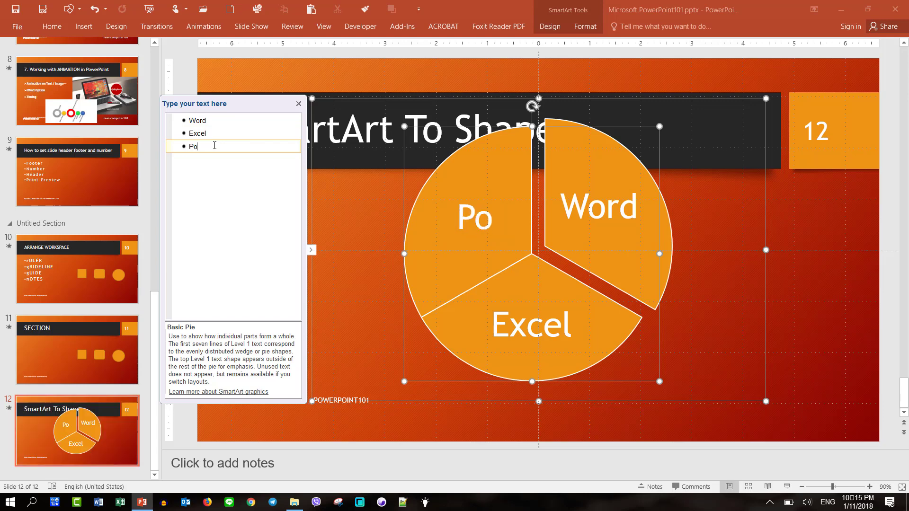
pyautogui.write('werPo')
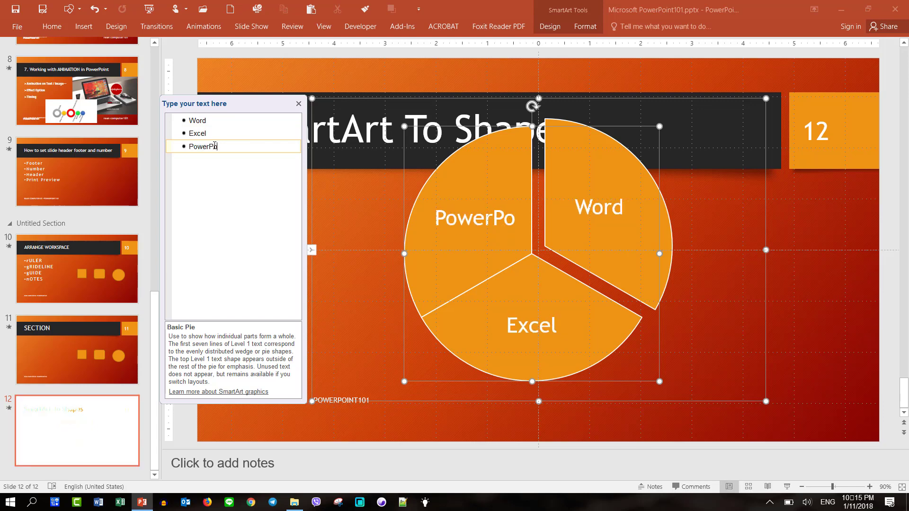
pyautogui.write('int')
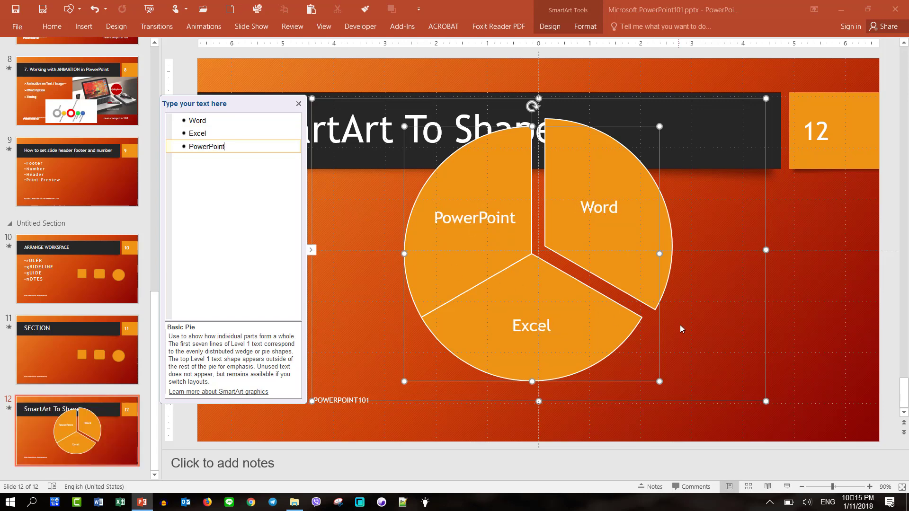
pyautogui.click(702, 326)
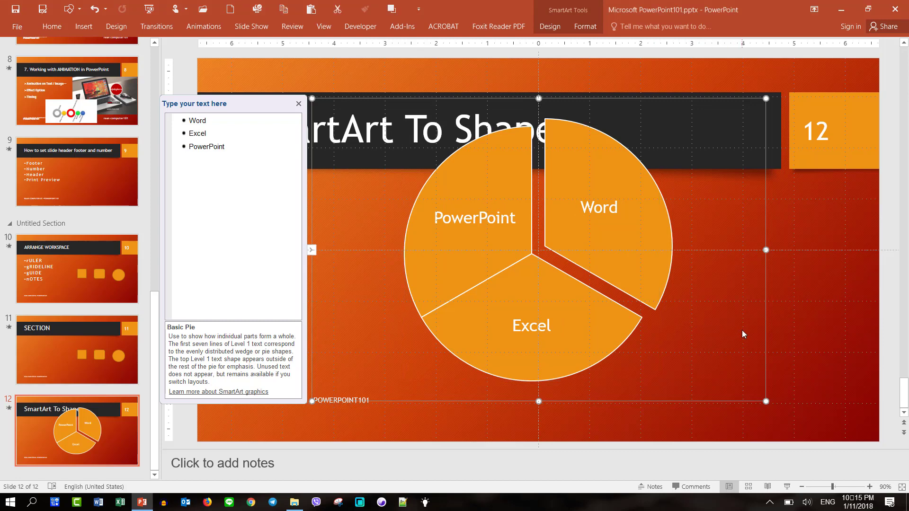
# Step: Apply the last 3-D SmartArt Style to the pie
pyautogui.click(550, 26)
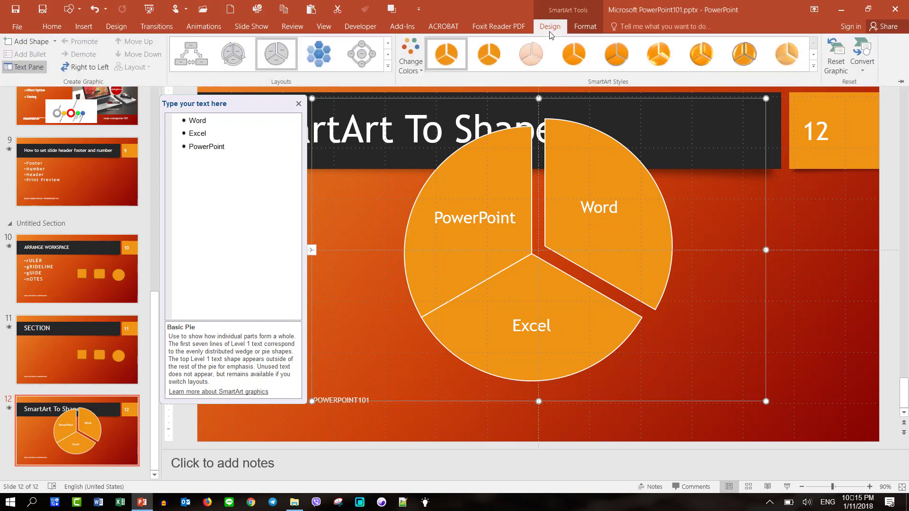
pyautogui.click(573, 58)
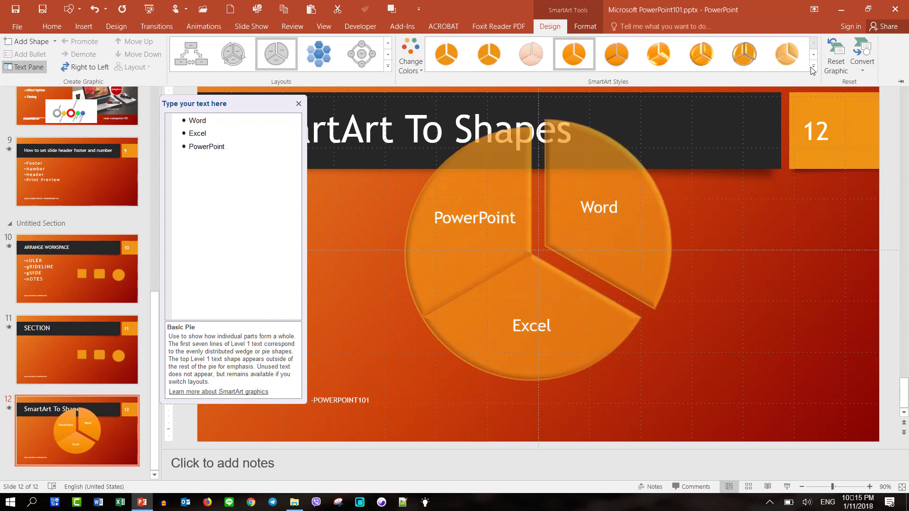
pyautogui.click(812, 69)
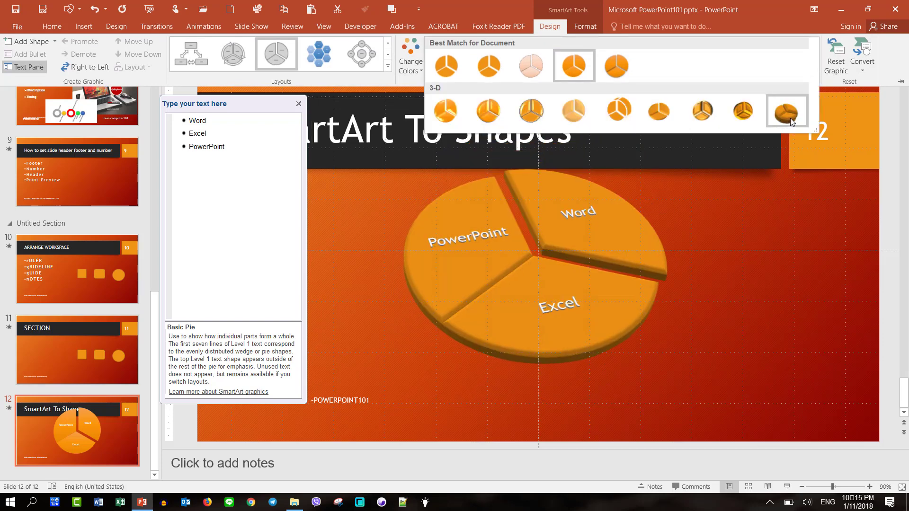
pyautogui.click(790, 122)
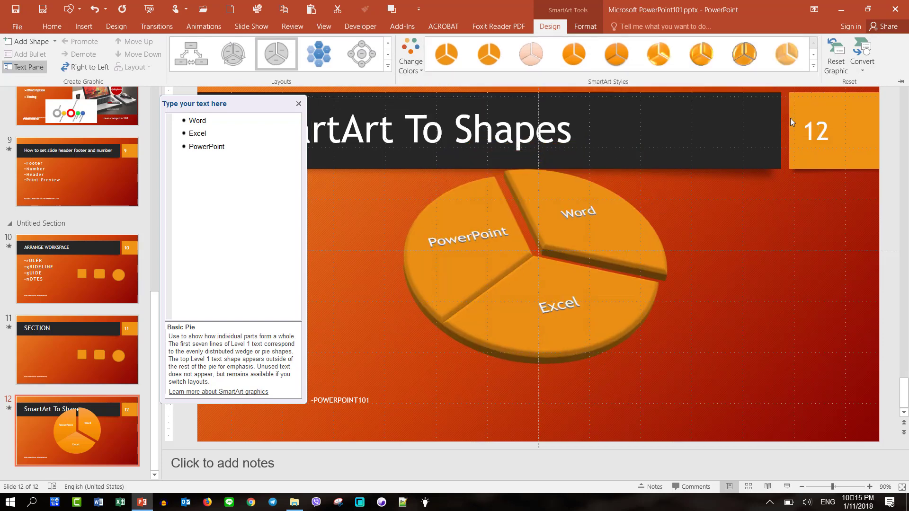
# Step: Recolour the pie with the fourth Colorful scheme (purple, blue, teal) and collapse the ribbon
pyautogui.click(417, 68)
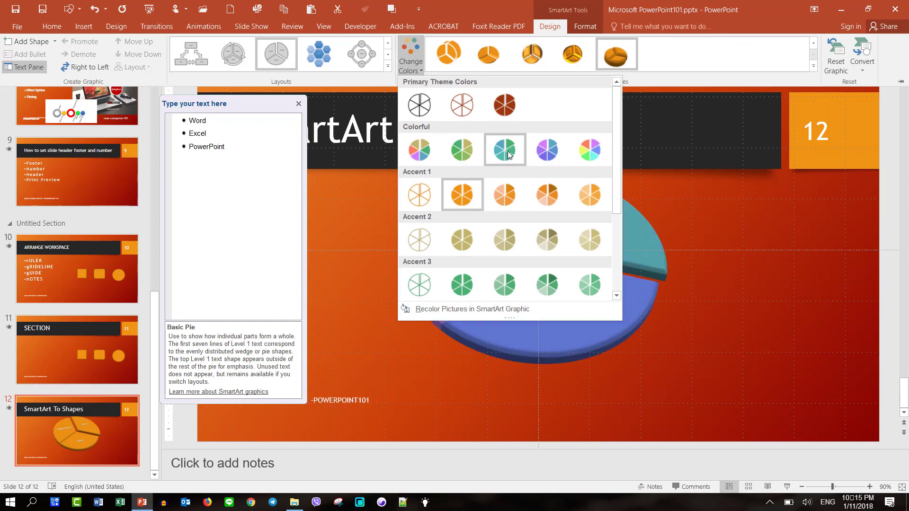
pyautogui.click(548, 151)
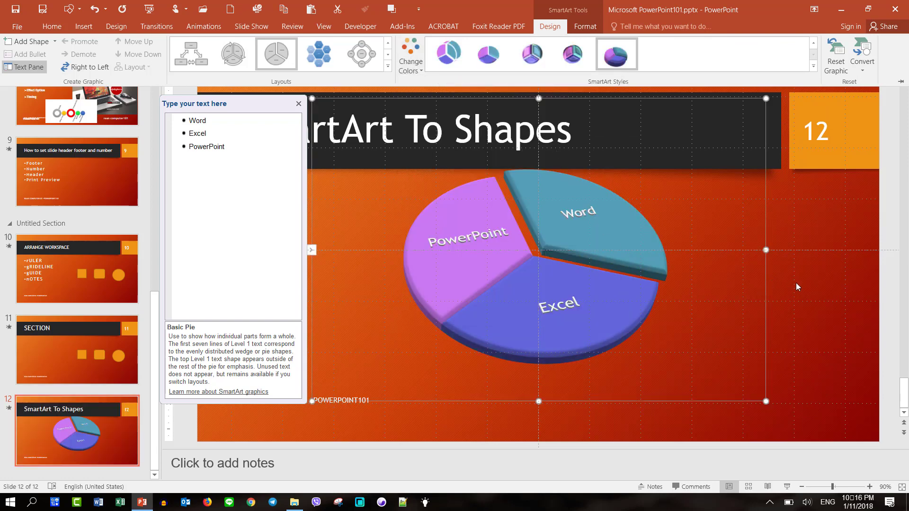
pyautogui.hotkey('ctrl', 'F1')
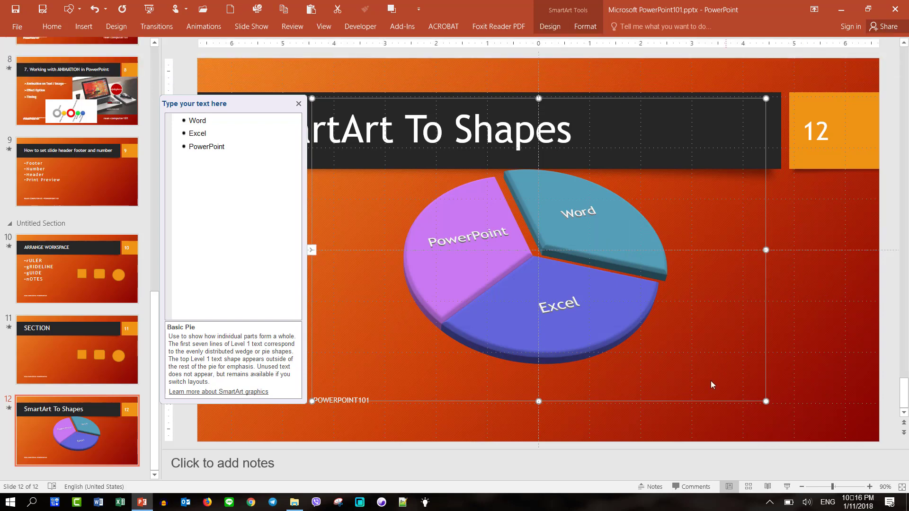
# Step: Close the SmartArt text pane and move the pie toward the slide's lower left
pyautogui.click(300, 104)
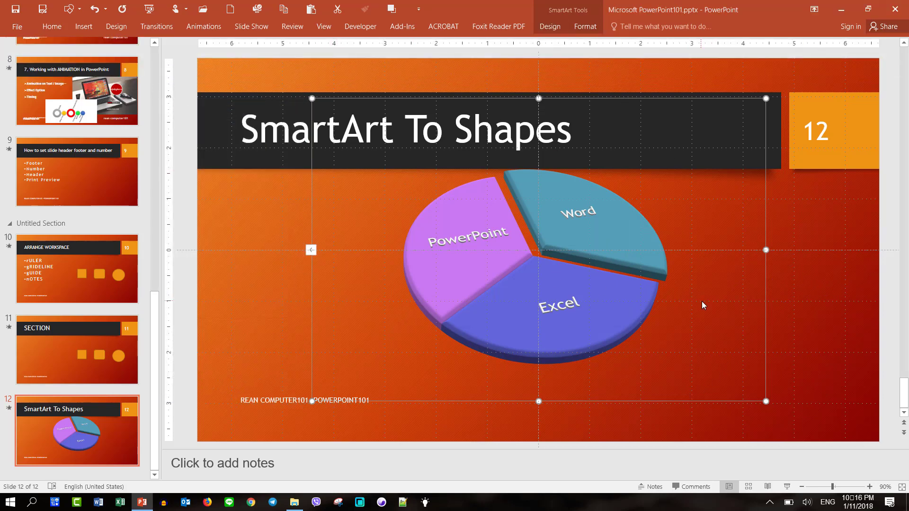
pyautogui.click(855, 297)
pyautogui.click(608, 308)
pyautogui.moveTo(595, 97)
pyautogui.mouseDown()
pyautogui.moveTo(487, 119)
pyautogui.moveTo(370, 115)
pyautogui.mouseUp()
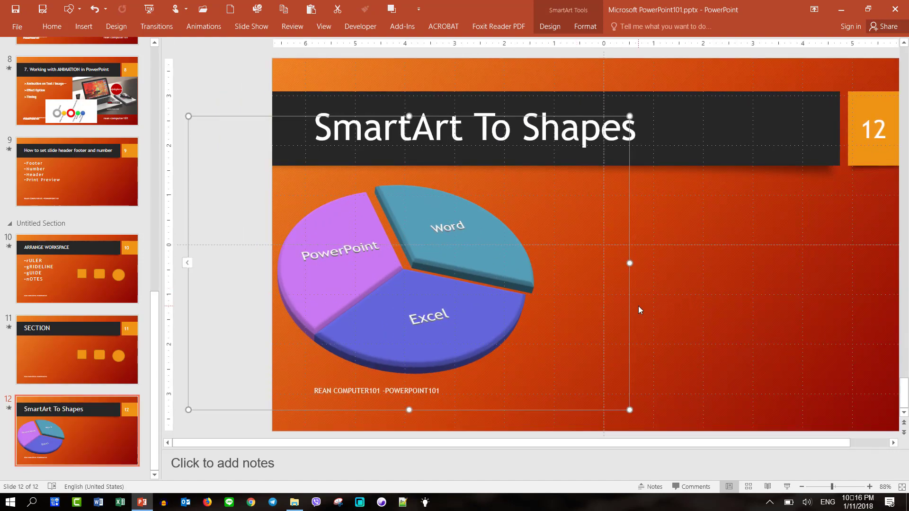
pyautogui.click(695, 225)
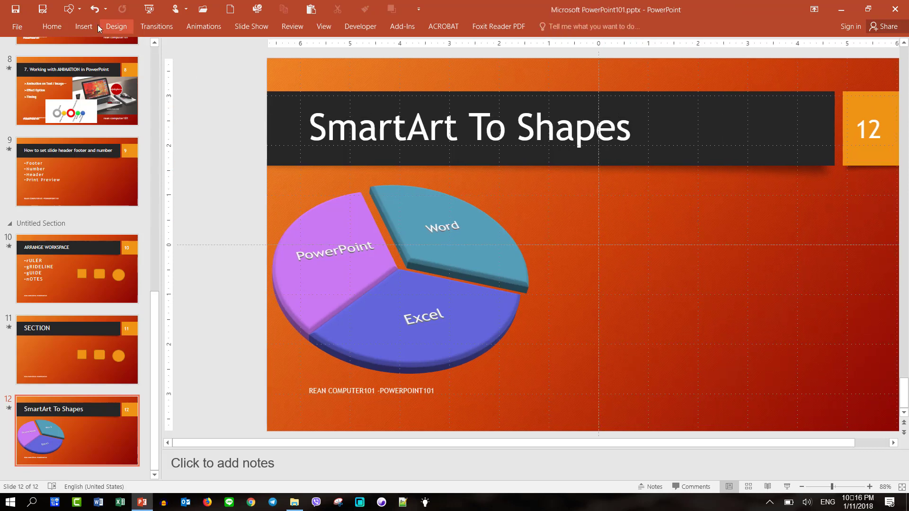
pyautogui.click(80, 13)
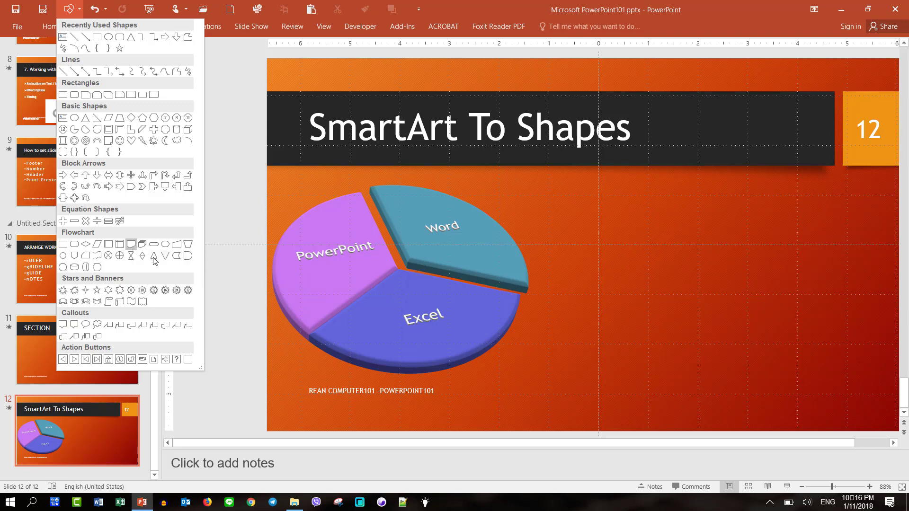
# Step: Convert the pie SmartArt into plain shapes using Convert to Shapes
pyautogui.click(667, 257)
pyautogui.click(479, 235)
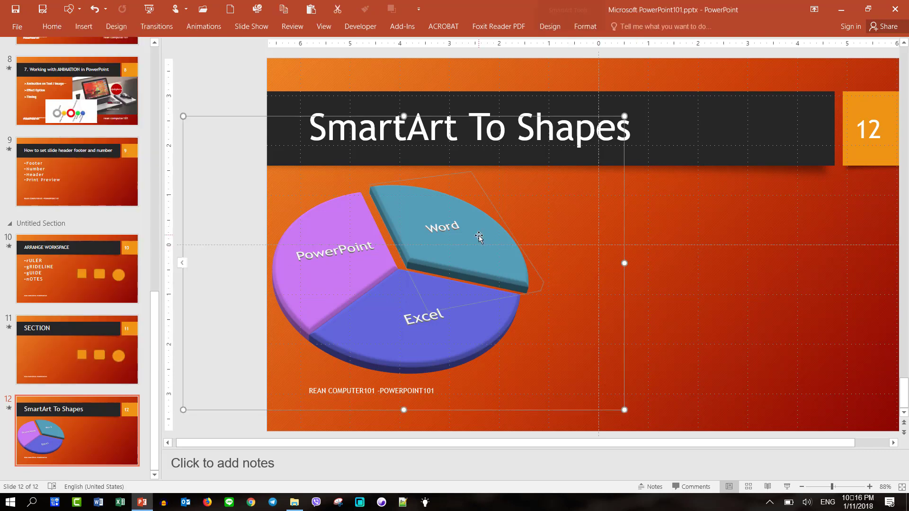
pyautogui.rightClick(563, 221)
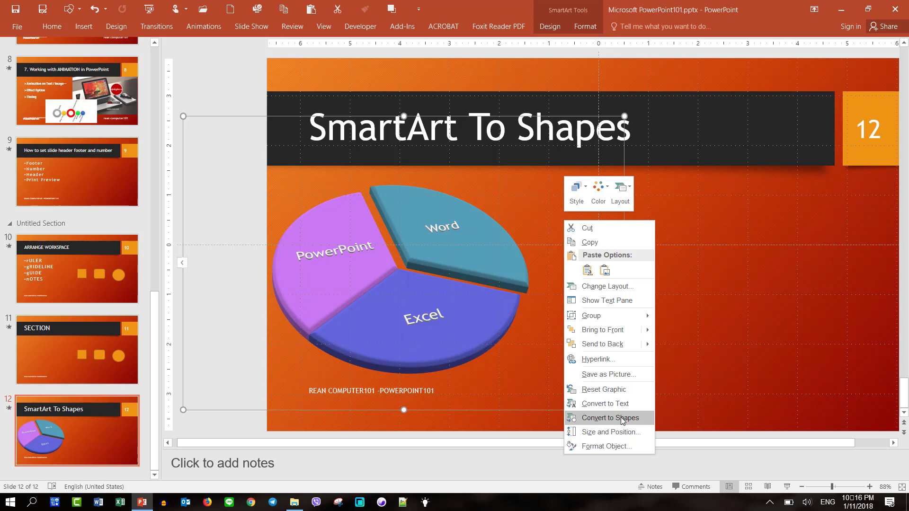
pyautogui.click(622, 421)
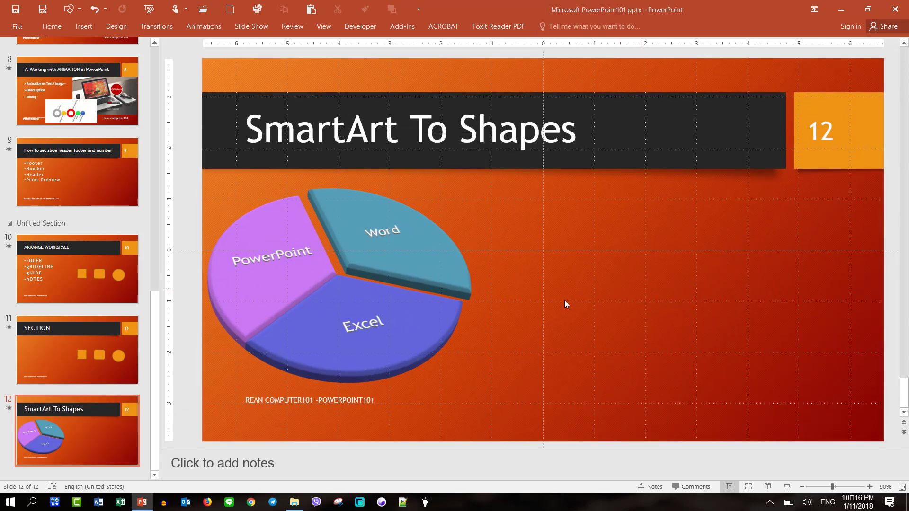
pyautogui.click(399, 304)
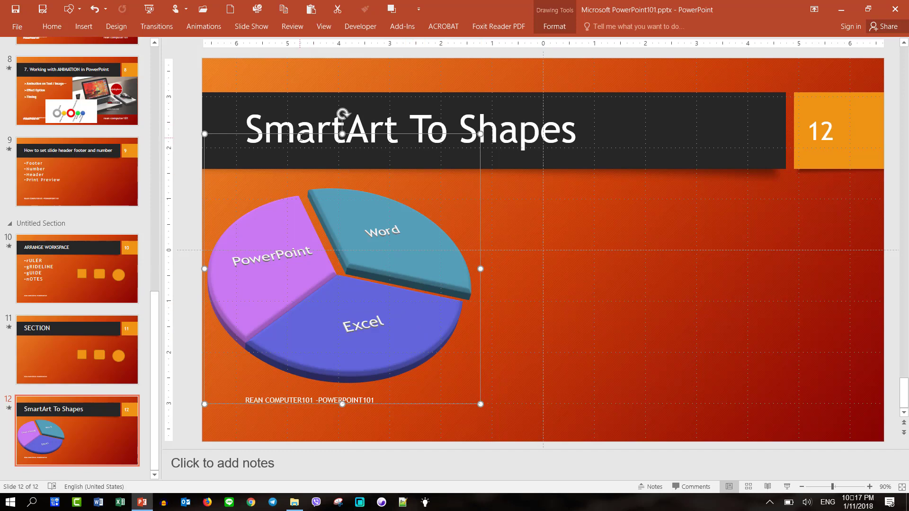
pyautogui.click(555, 27)
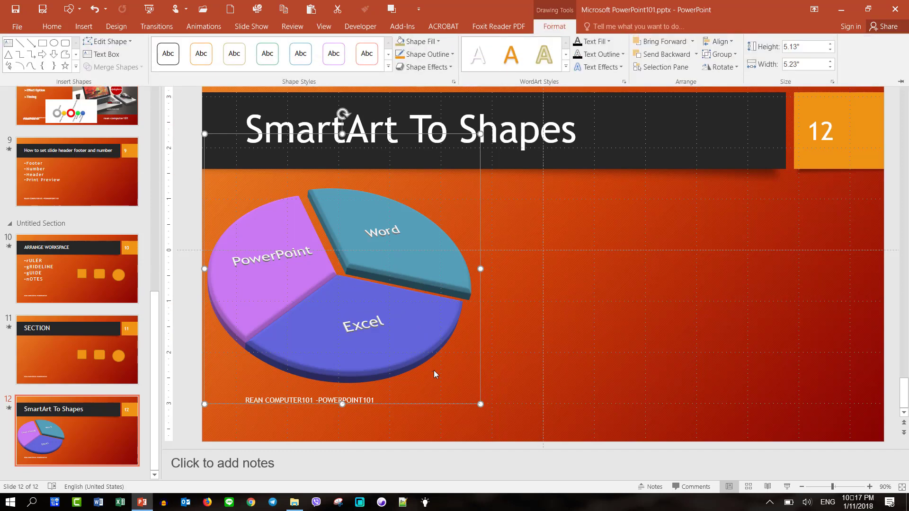
pyautogui.click(587, 345)
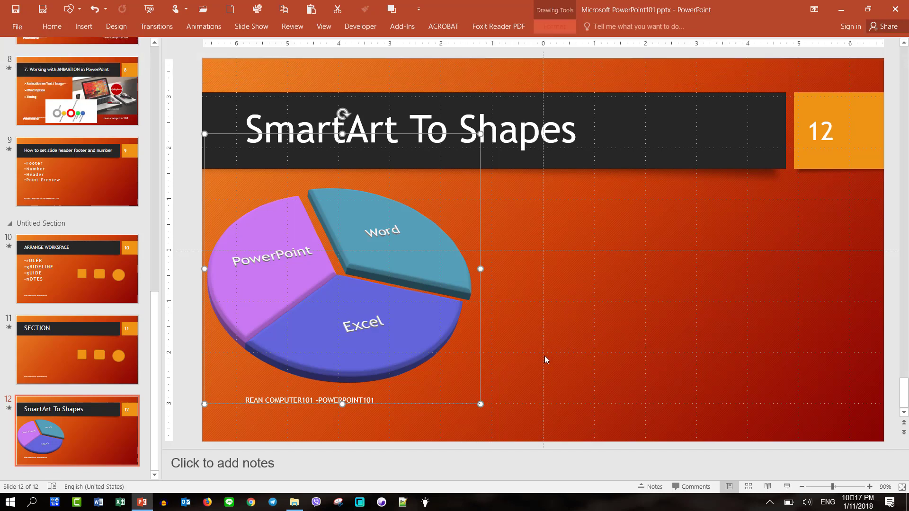
pyautogui.moveTo(375, 354); pyautogui.dragTo(375, 215)
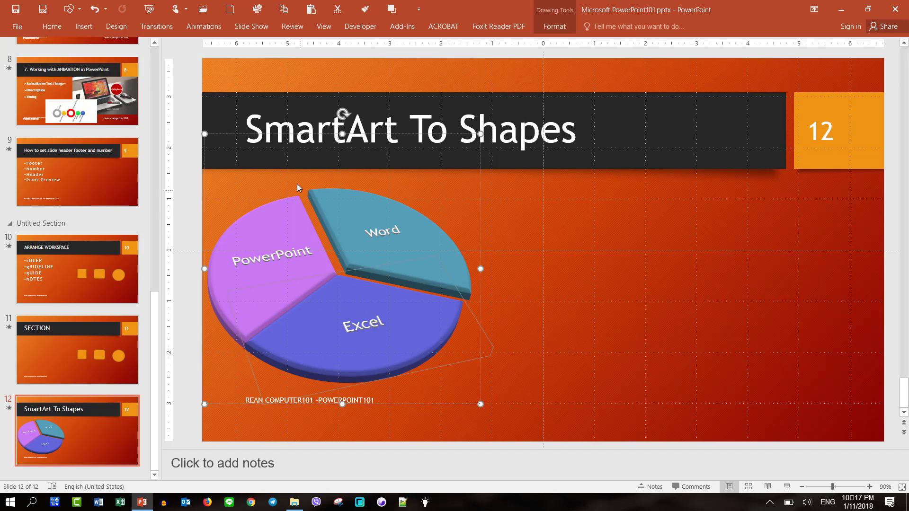
pyautogui.doubleClick(376, 218)
pyautogui.click(518, 234)
pyautogui.click(435, 276)
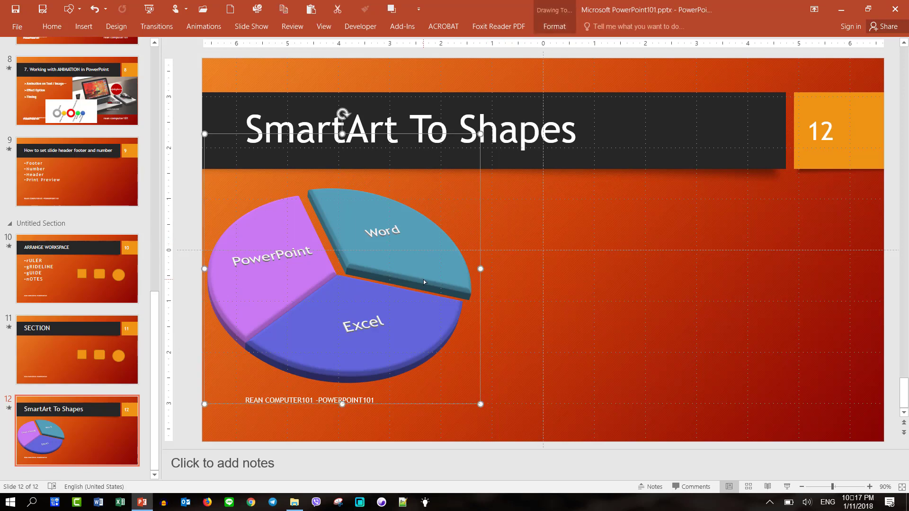
pyautogui.click(578, 292)
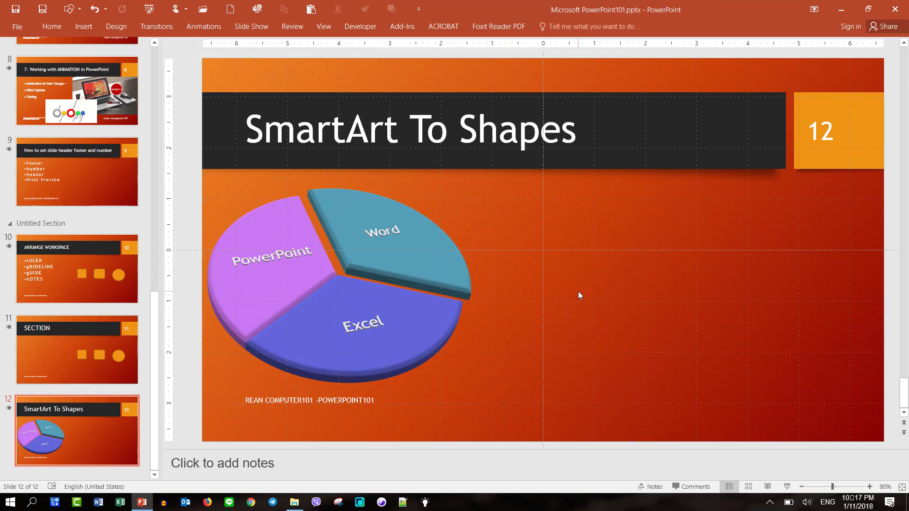
pyautogui.click(52, 26)
# Step: Insert a Basic Pyramid SmartArt from the Pyramid category onto slide 12
pyautogui.click(84, 26)
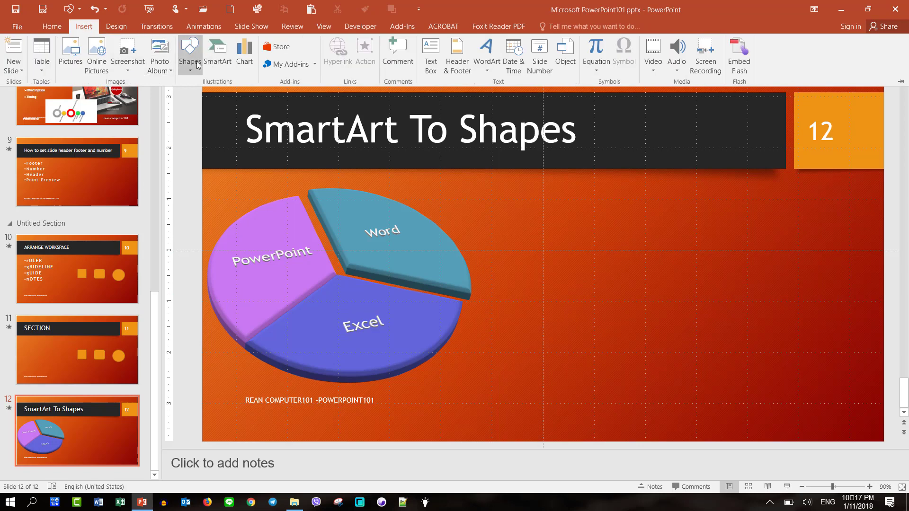
pyautogui.click(217, 56)
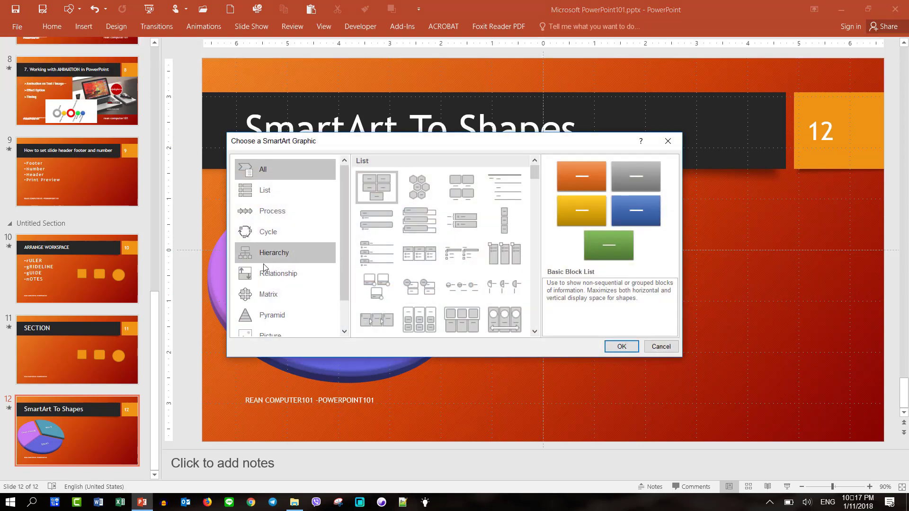
pyautogui.scroll(-1, 270, 287)
pyautogui.click(277, 281)
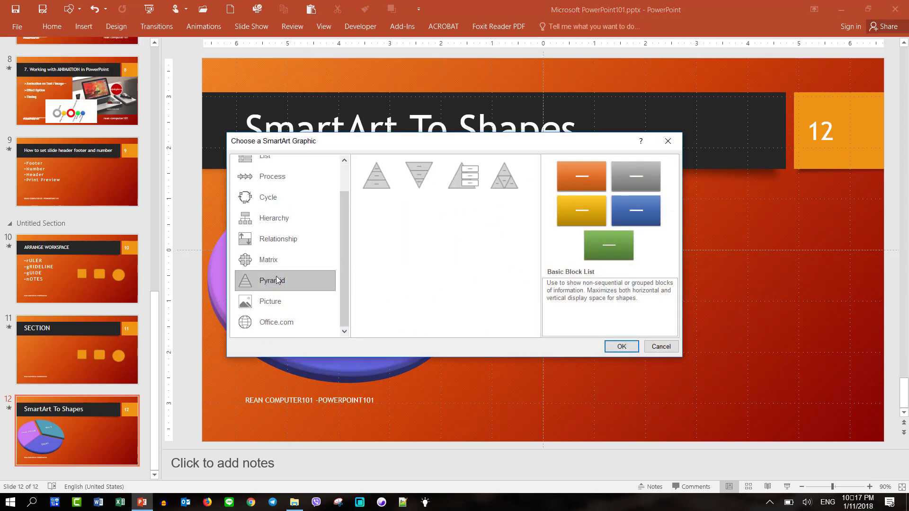
pyautogui.click(387, 187)
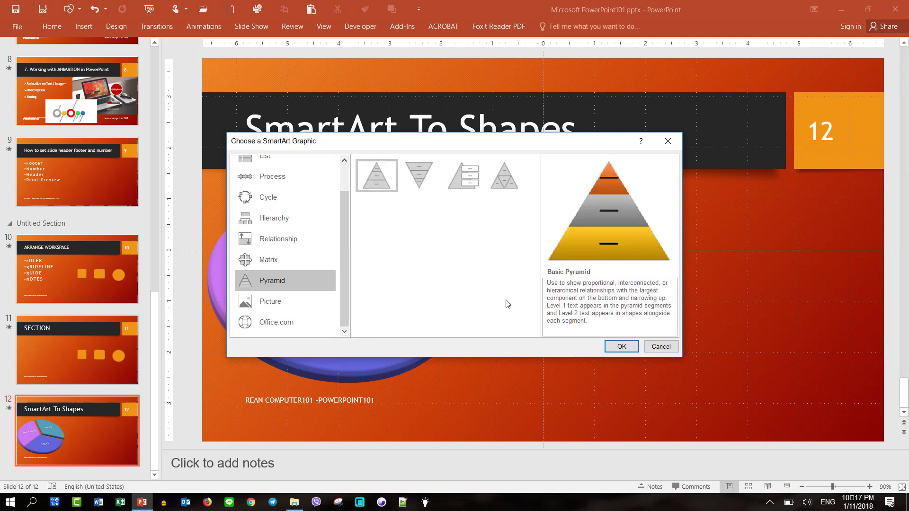
pyautogui.click(619, 346)
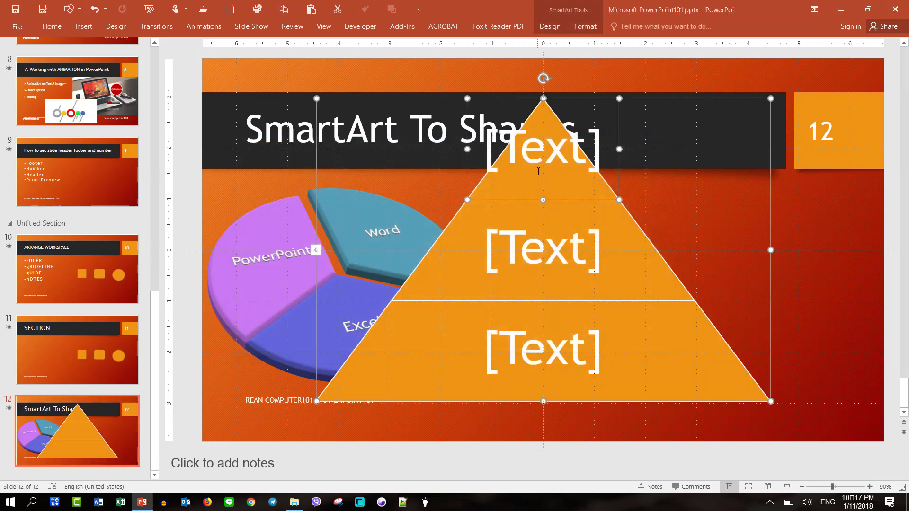
# Step: Label the pyramid's top, middle and bottom tiers a, b and c
pyautogui.click(538, 166)
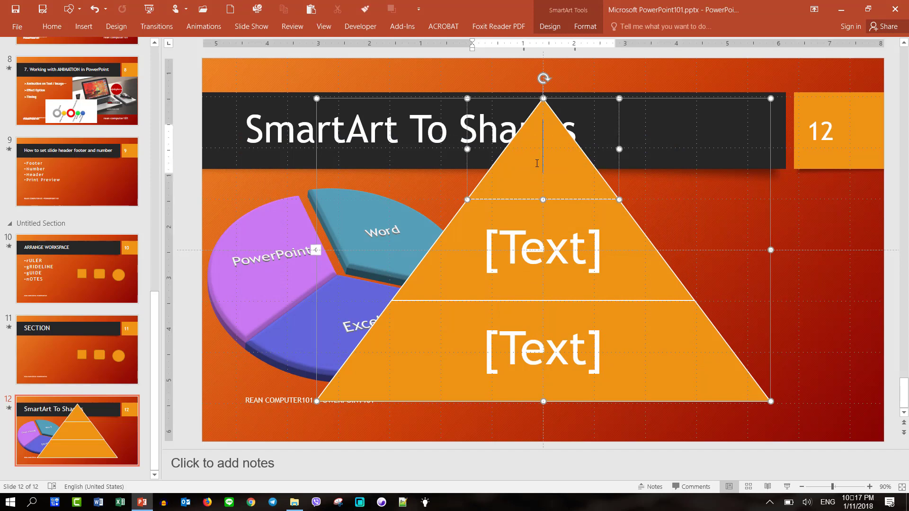
pyautogui.write('a')
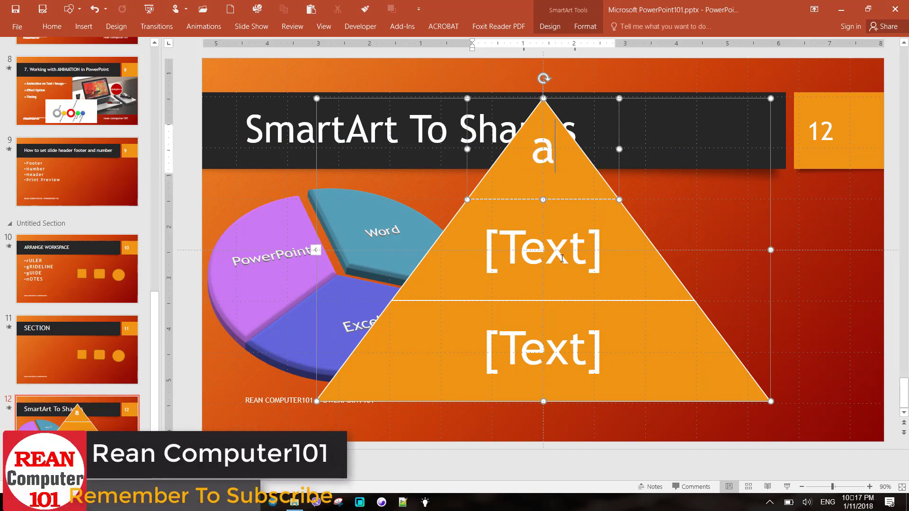
pyautogui.click(562, 256)
pyautogui.write('b')
pyautogui.click(543, 350)
pyautogui.write('c')
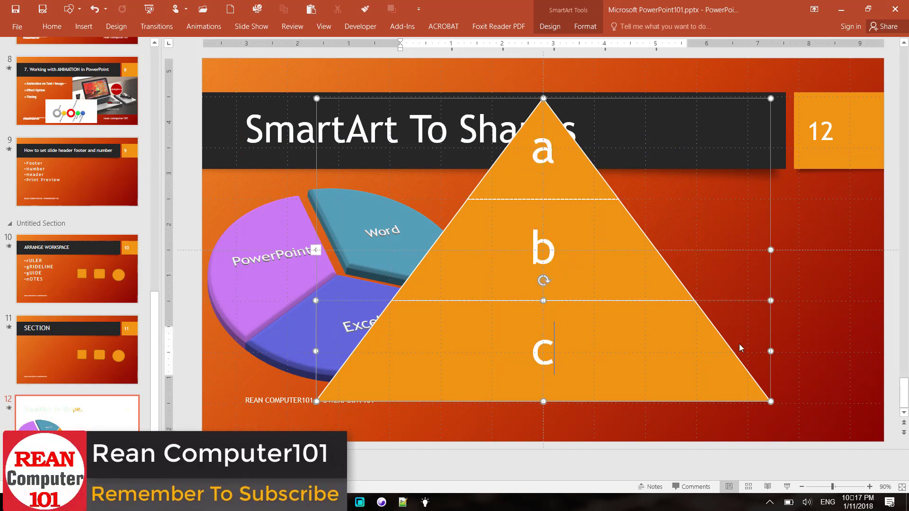
pyautogui.click(829, 339)
# Step: Give the pyramid a 3-D SmartArt style, shrink it, and move it right of the pie
pyautogui.click(684, 292)
pyautogui.click(745, 208)
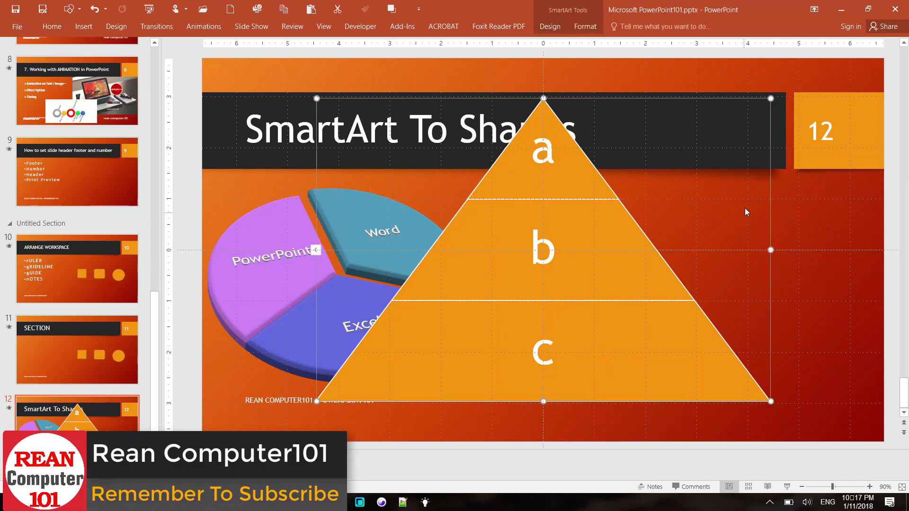
pyautogui.click(549, 27)
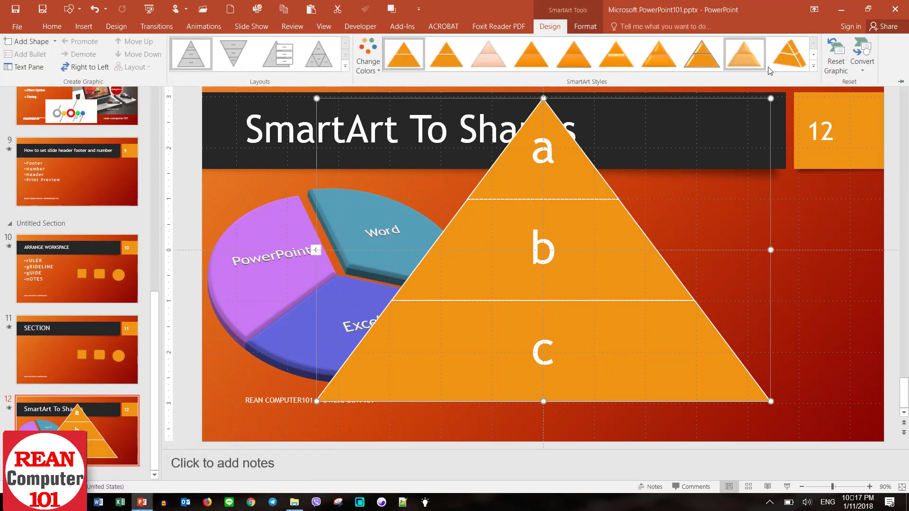
pyautogui.click(793, 57)
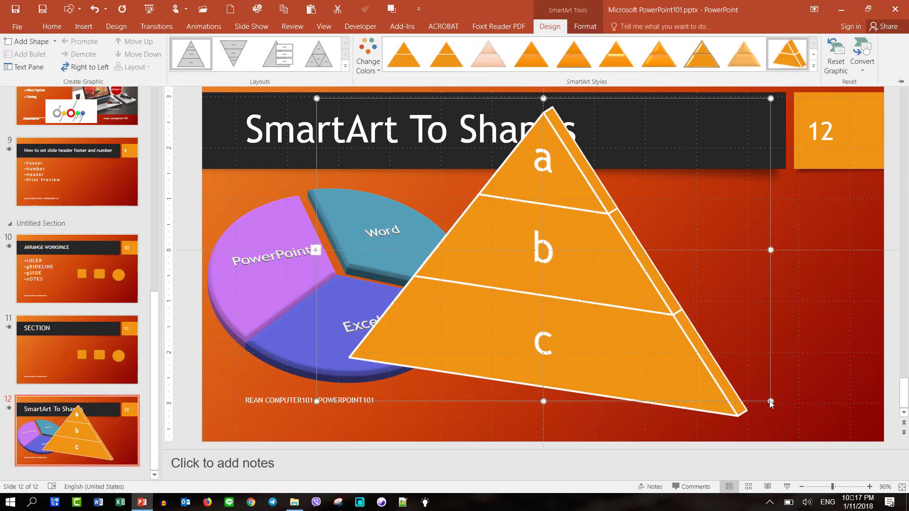
pyautogui.hotkey('ctrl', 'F1')
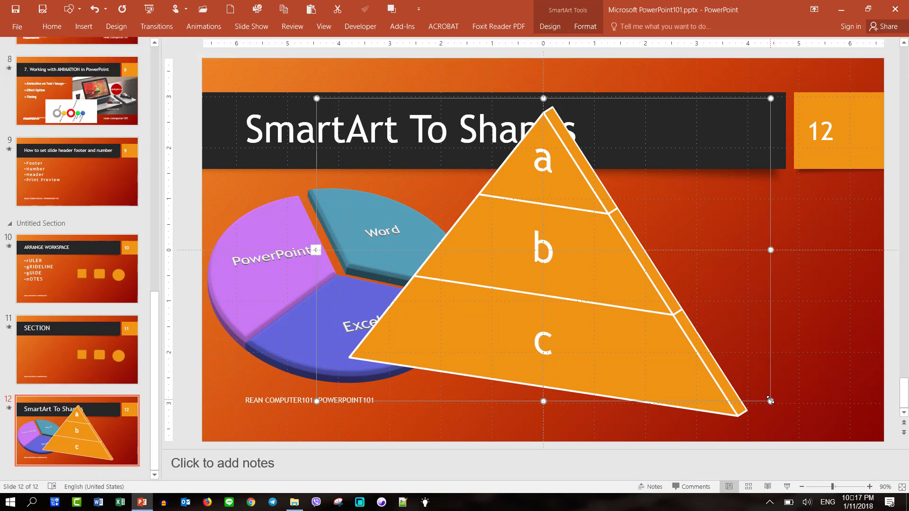
pyautogui.moveTo(770, 400); pyautogui.dragTo(527, 330)
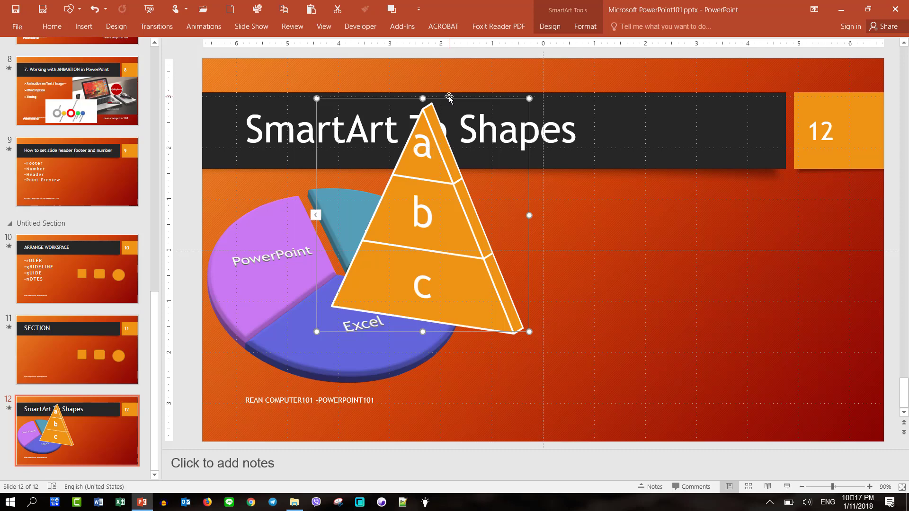
pyautogui.moveTo(449, 98); pyautogui.dragTo(645, 167)
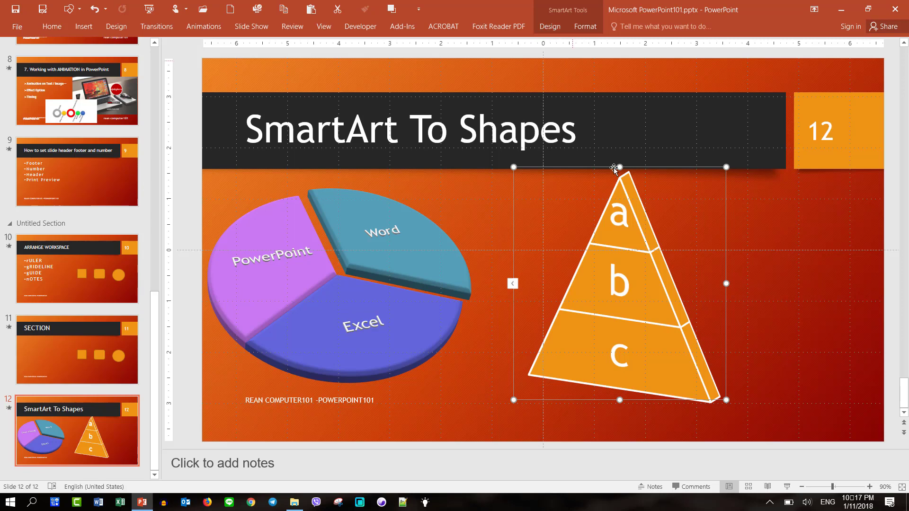
# Step: Ungroup the 3-D pyramid SmartArt via Format > Group > Ungroup
pyautogui.rightClick(691, 232)
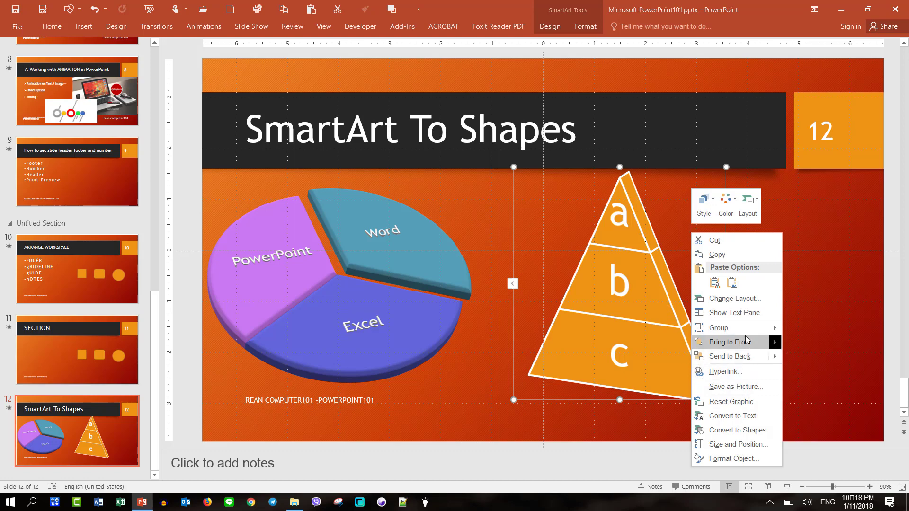
pyautogui.moveTo(719, 328)
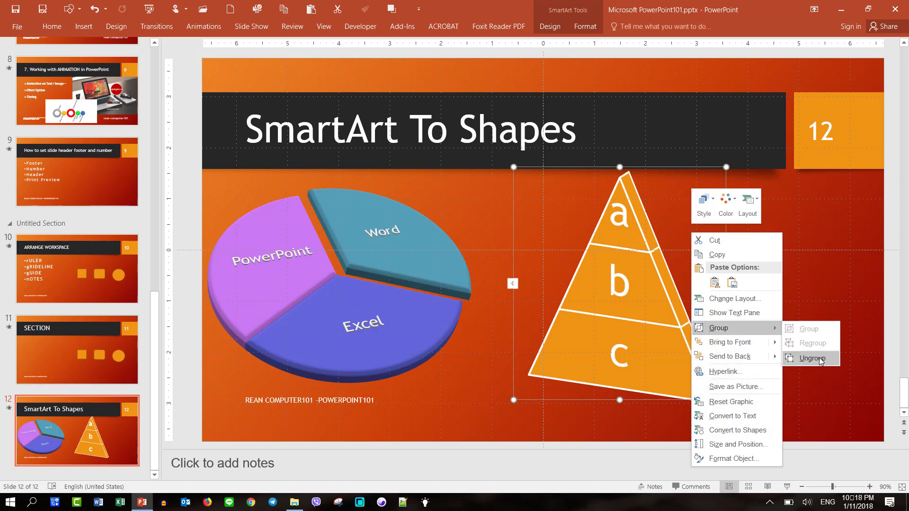
pyautogui.click(821, 360)
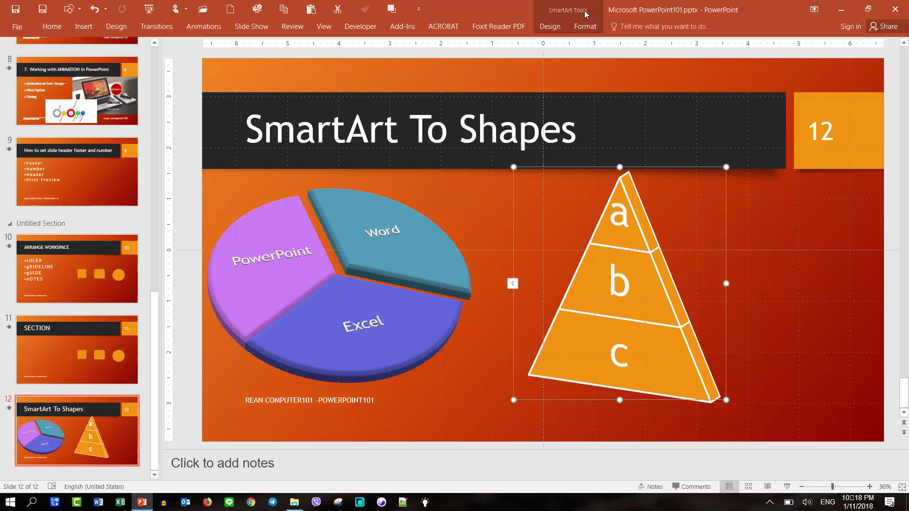
pyautogui.rightClick(696, 247)
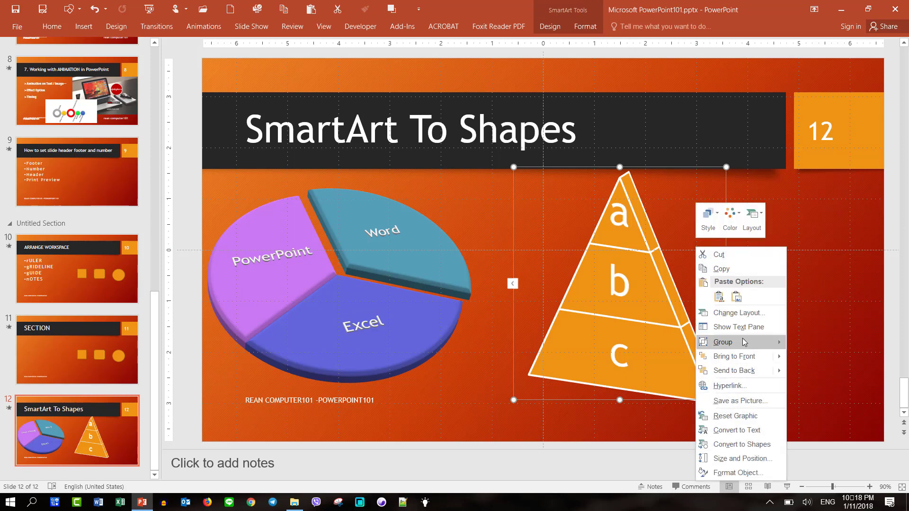
pyautogui.moveTo(722, 342)
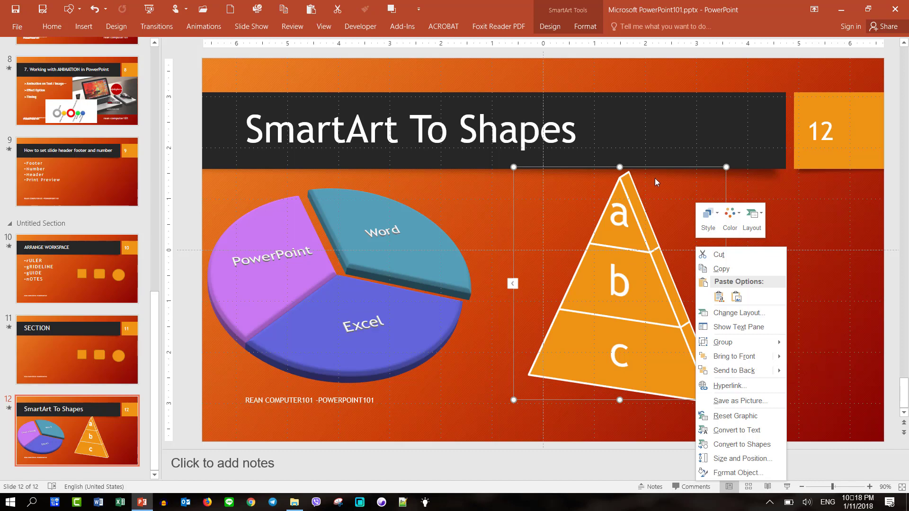
pyautogui.click(585, 26)
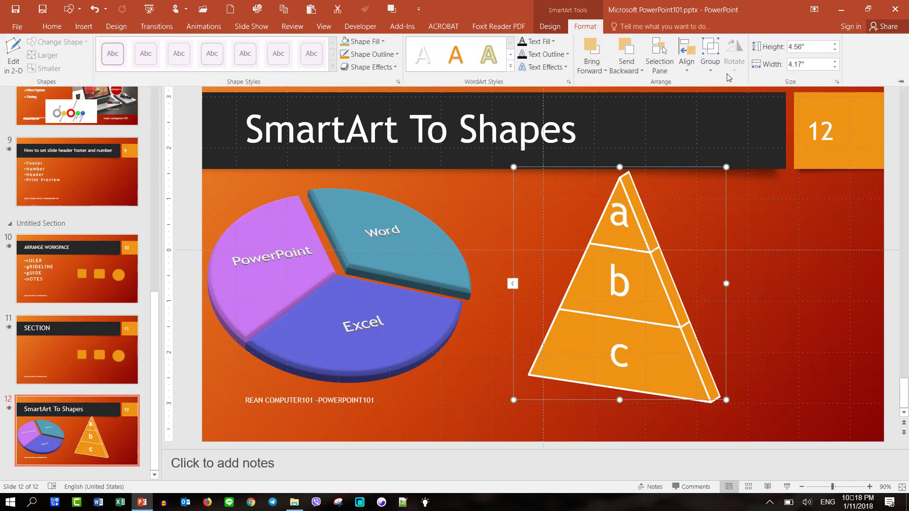
pyautogui.click(715, 66)
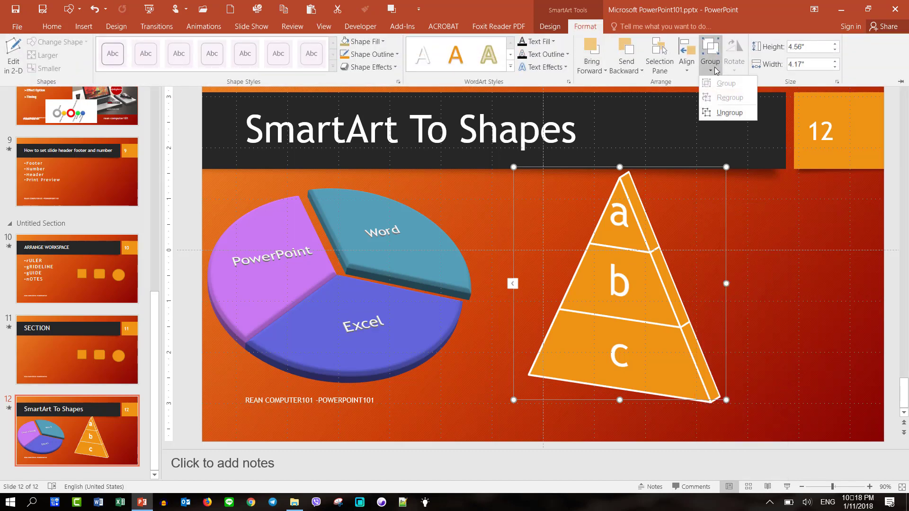
pyautogui.click(729, 113)
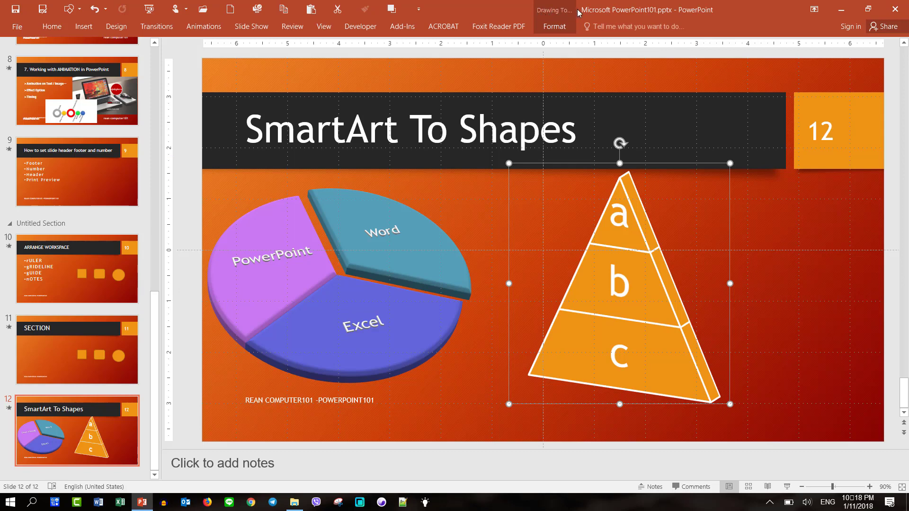
# Step: Nudge the bottom c slice down twice with the Down arrow, separating it from a and b
pyautogui.click(657, 235)
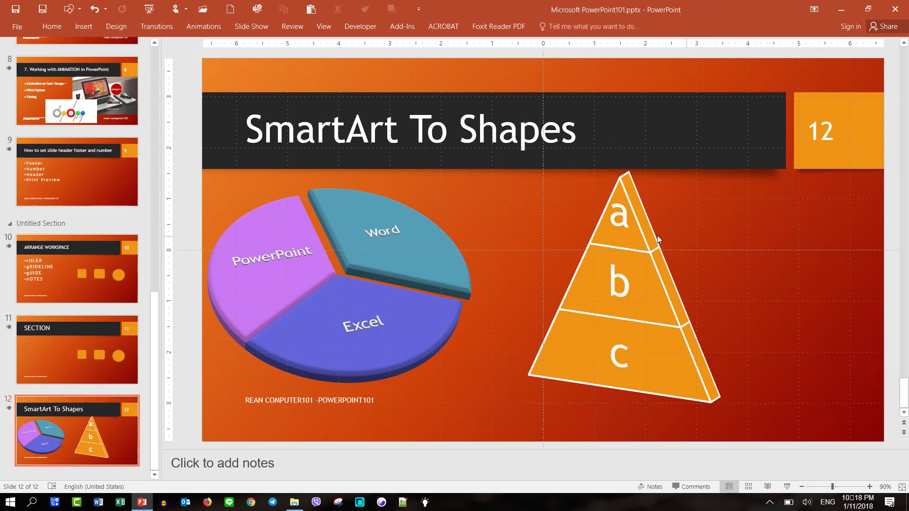
pyautogui.doubleClick(620, 215)
pyautogui.click(706, 276)
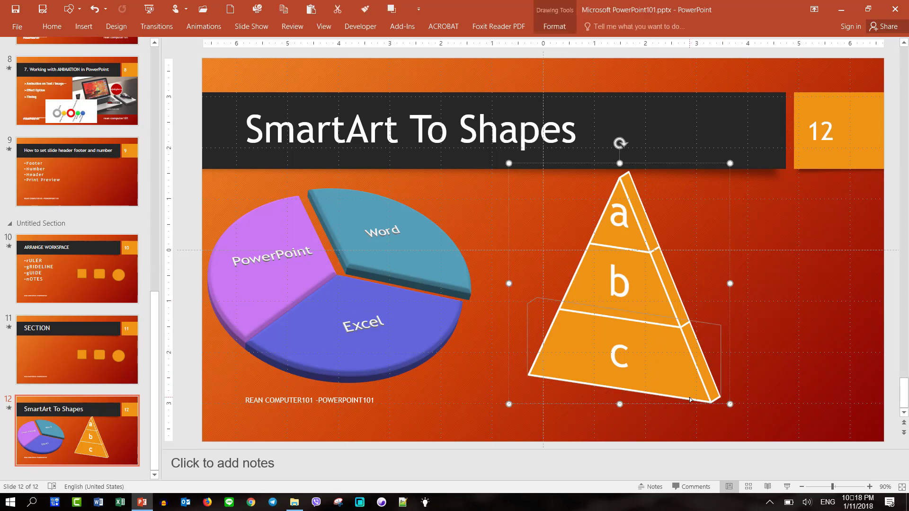
pyautogui.press('Down')
pyautogui.press('Down')
pyautogui.press('Down')
pyautogui.press('Down')
pyautogui.press('Down')
pyautogui.press('Down')
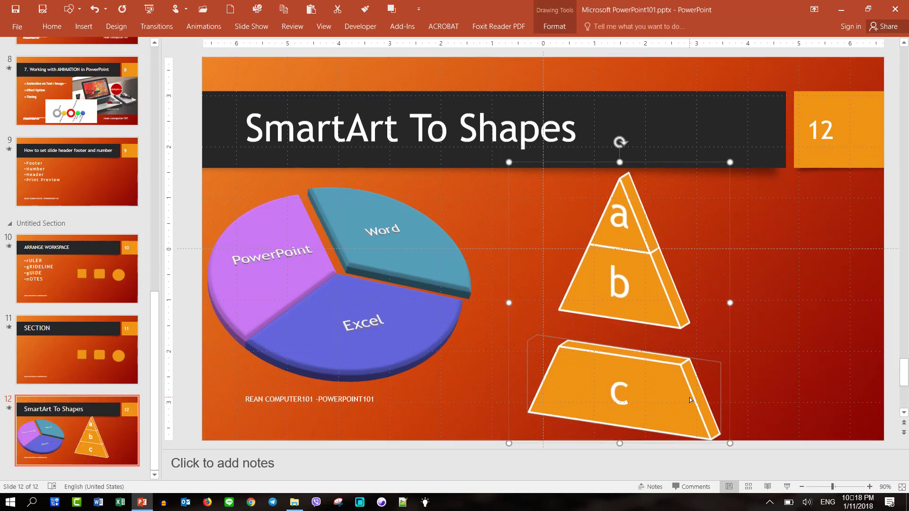
pyautogui.press('Down')
pyautogui.press('Down')
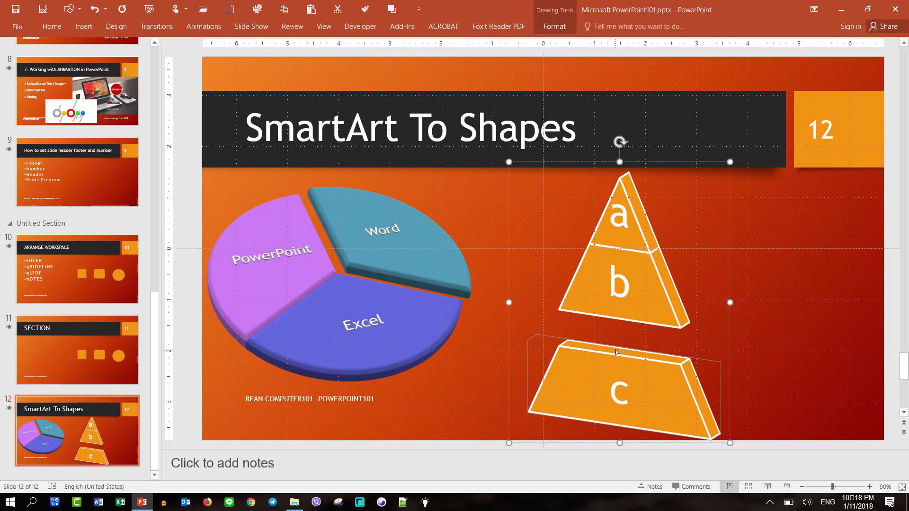
pyautogui.click(717, 357)
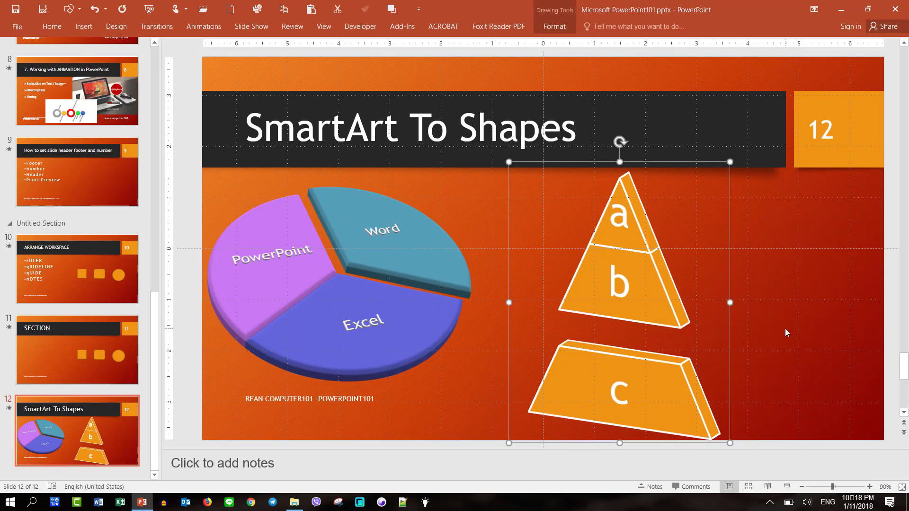